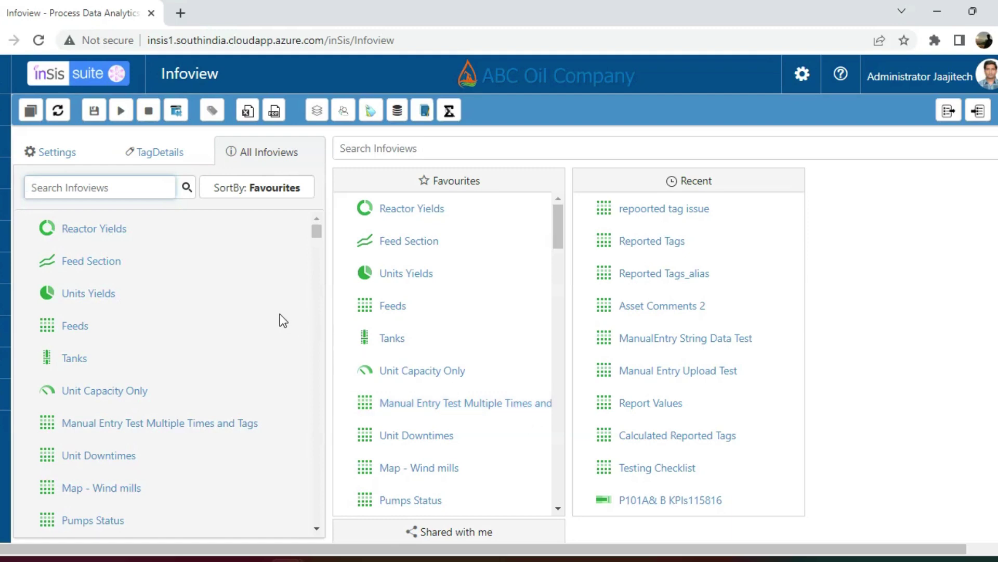
Step: Add all PIDTags tags (FIC1201–FIC1208 with OP, PV, SP) to the infoview via the Tag Explorer
{"action": "left_click", "coordinate": [58, 157]}
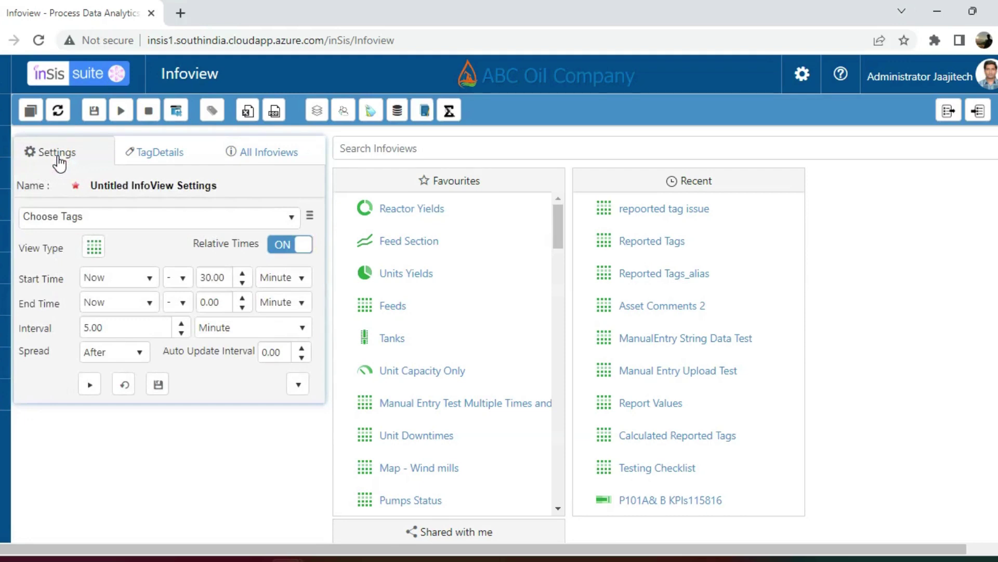
{"action": "left_click", "coordinate": [371, 111]}
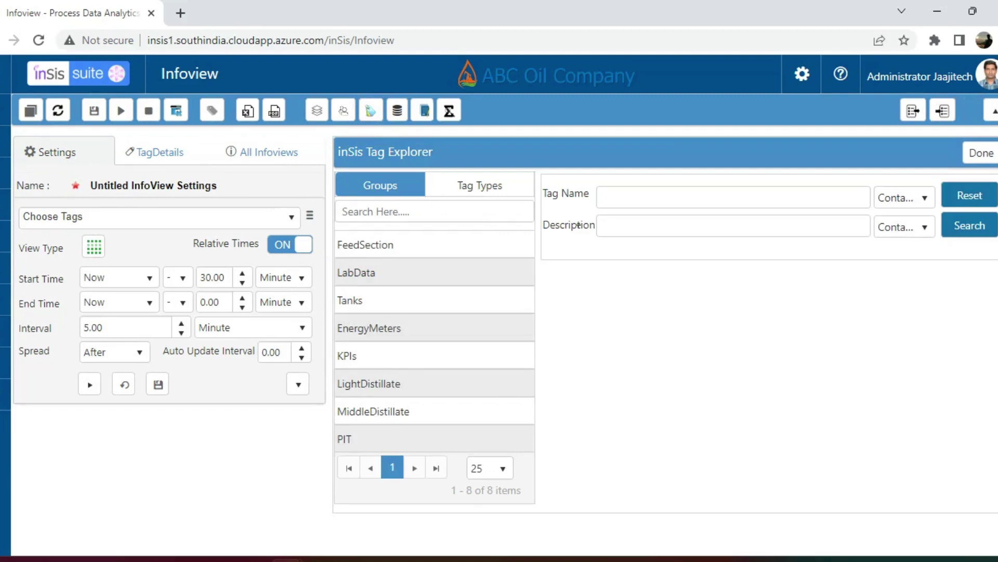
{"action": "left_click", "coordinate": [480, 186]}
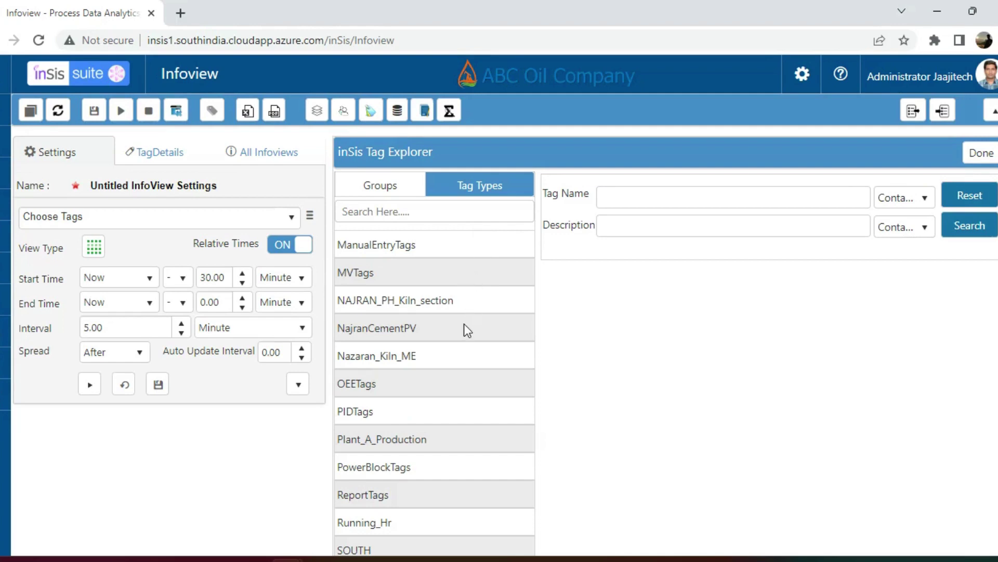
{"action": "scroll", "coordinate": [422, 291], "scroll_direction": "down", "scroll_amount": 8}
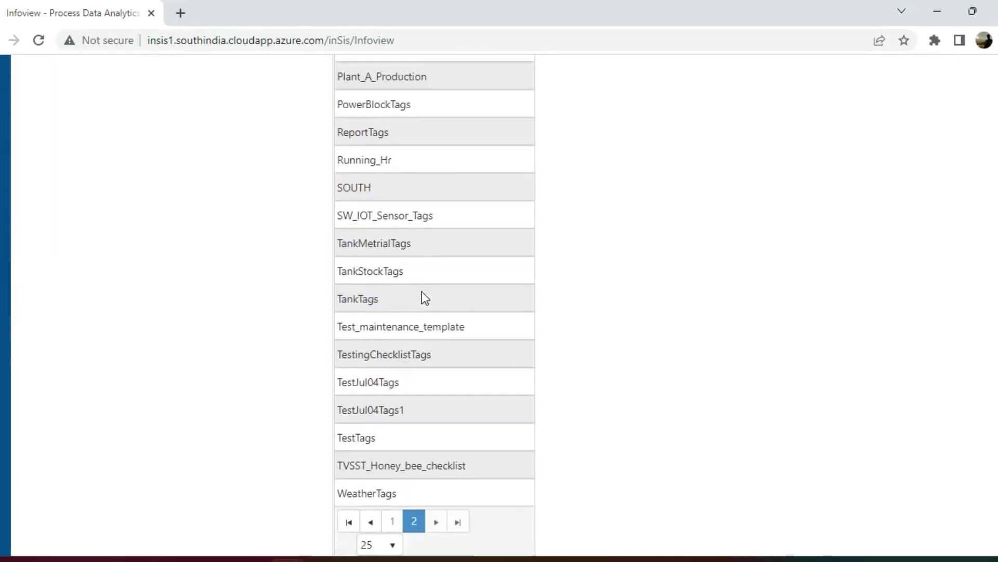
{"action": "scroll", "coordinate": [398, 283], "scroll_direction": "up", "scroll_amount": 5}
{"action": "left_click", "coordinate": [368, 244]}
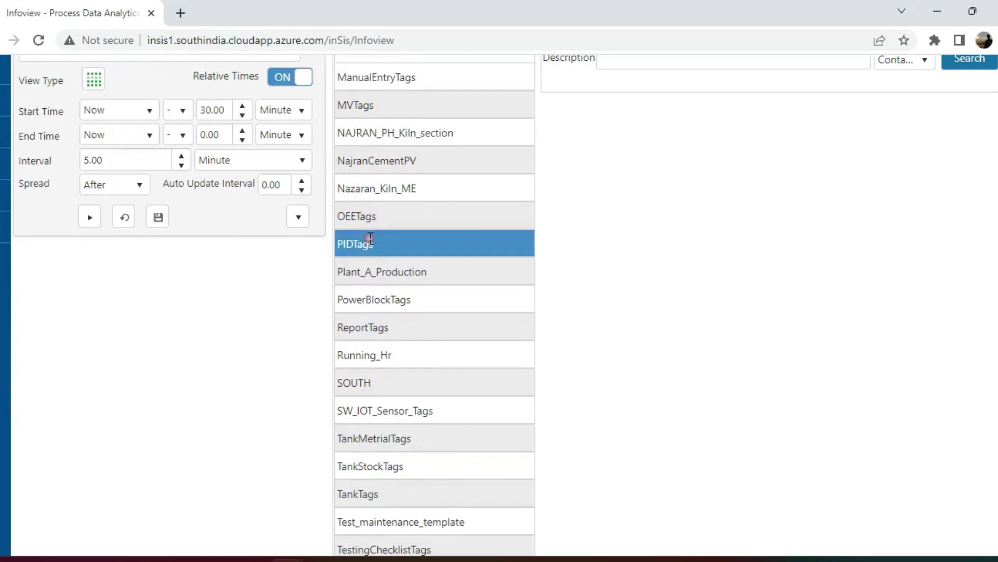
{"action": "scroll", "coordinate": [598, 254], "scroll_direction": "up", "scroll_amount": 3}
{"action": "left_click", "coordinate": [960, 227]}
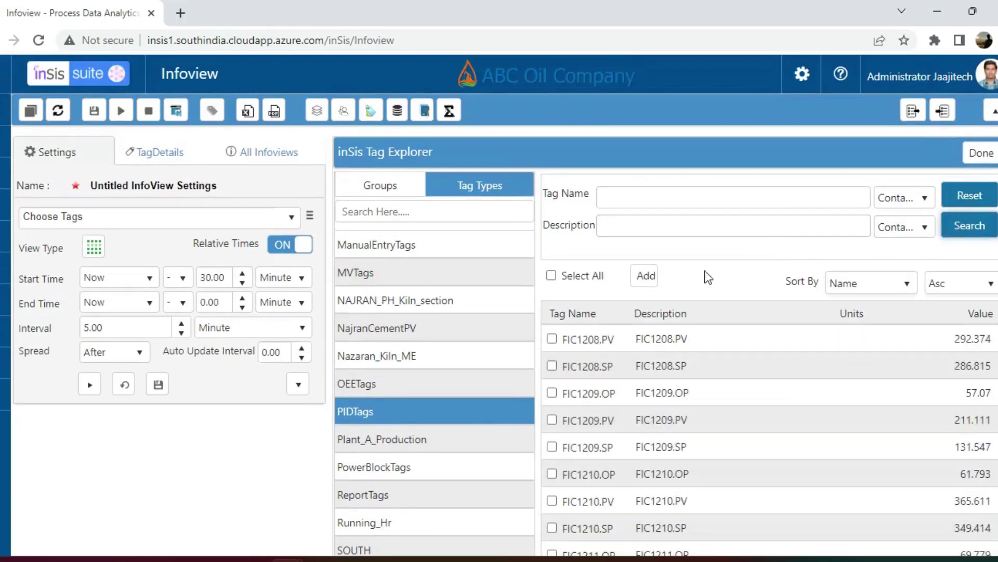
{"action": "left_click", "coordinate": [551, 276]}
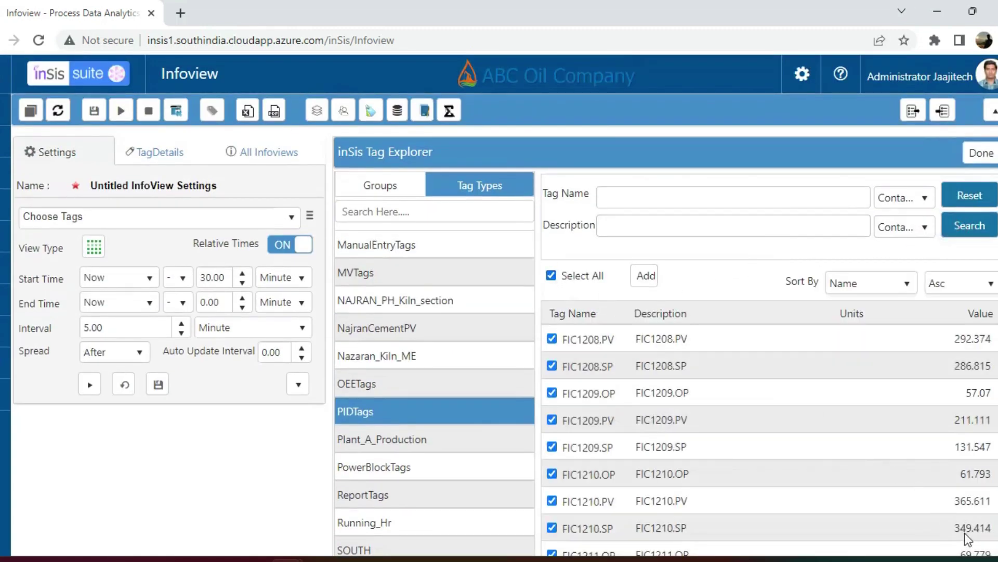
{"action": "left_click", "coordinate": [646, 276]}
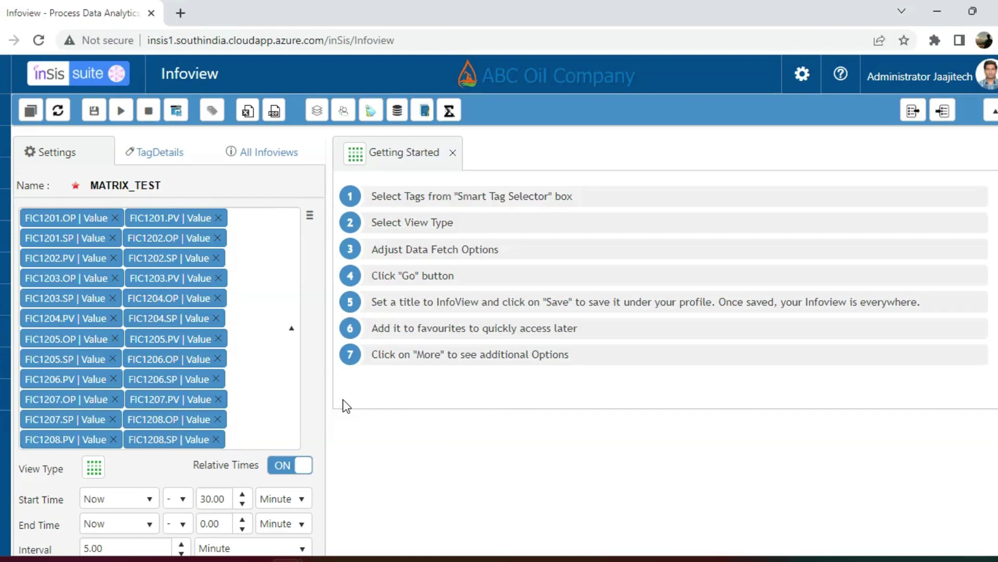
Step: Set the start time offset to 0 and the interval to 0, then run the infoview
{"action": "scroll", "coordinate": [345, 406], "scroll_direction": "down", "scroll_amount": 2}
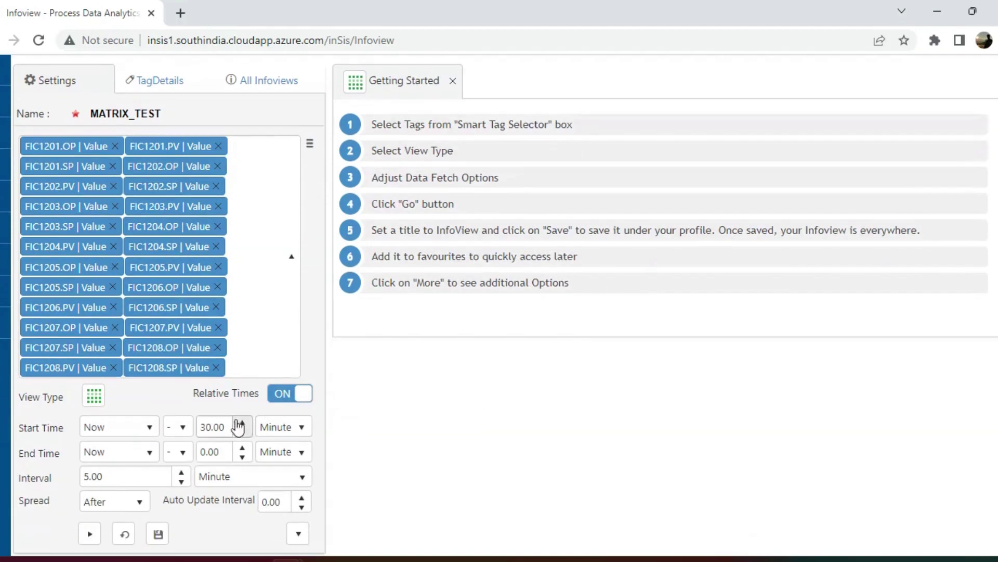
{"action": "left_click", "coordinate": [203, 428]}
{"action": "key", "text": "BackSpace"}
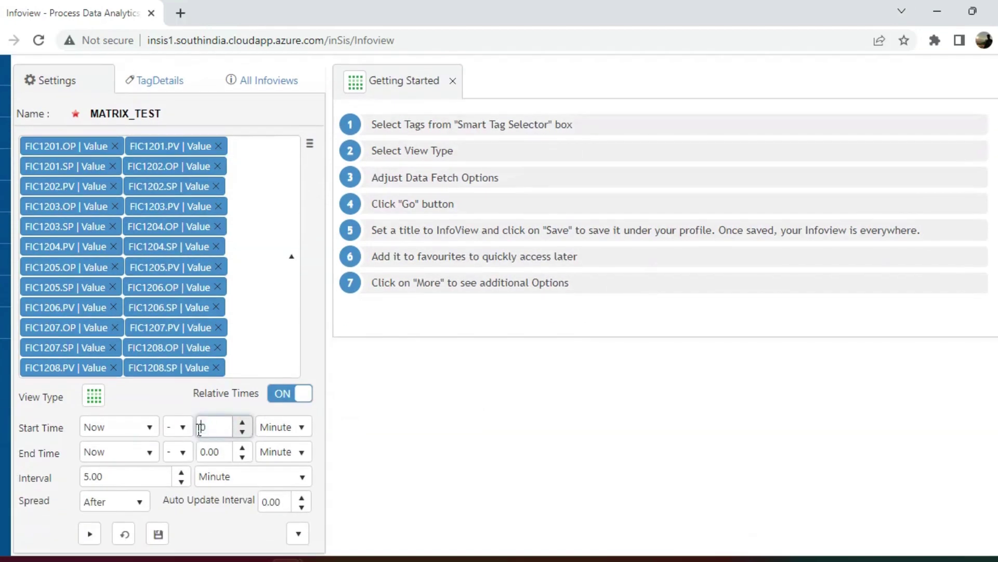
{"action": "left_click", "coordinate": [423, 435]}
{"action": "left_click", "coordinate": [181, 481]}
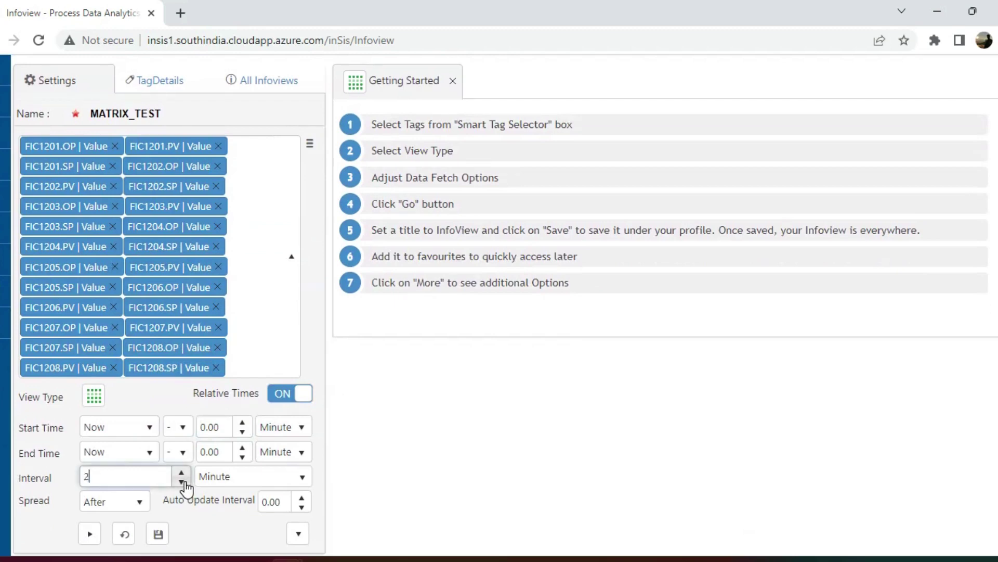
{"action": "left_click", "coordinate": [181, 481]}
{"action": "scroll", "coordinate": [423, 424], "scroll_direction": "up", "scroll_amount": 2}
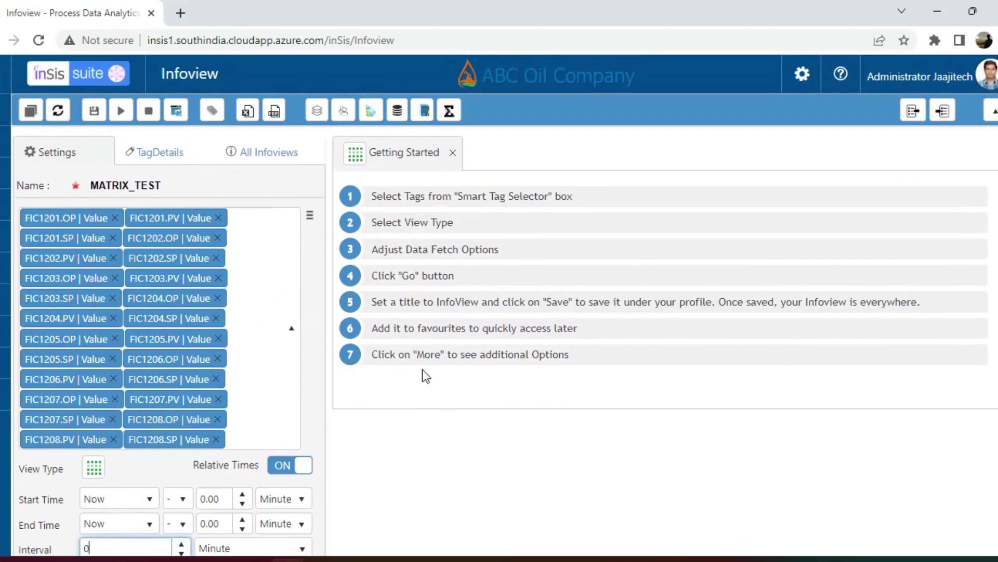
{"action": "left_click", "coordinate": [122, 115]}
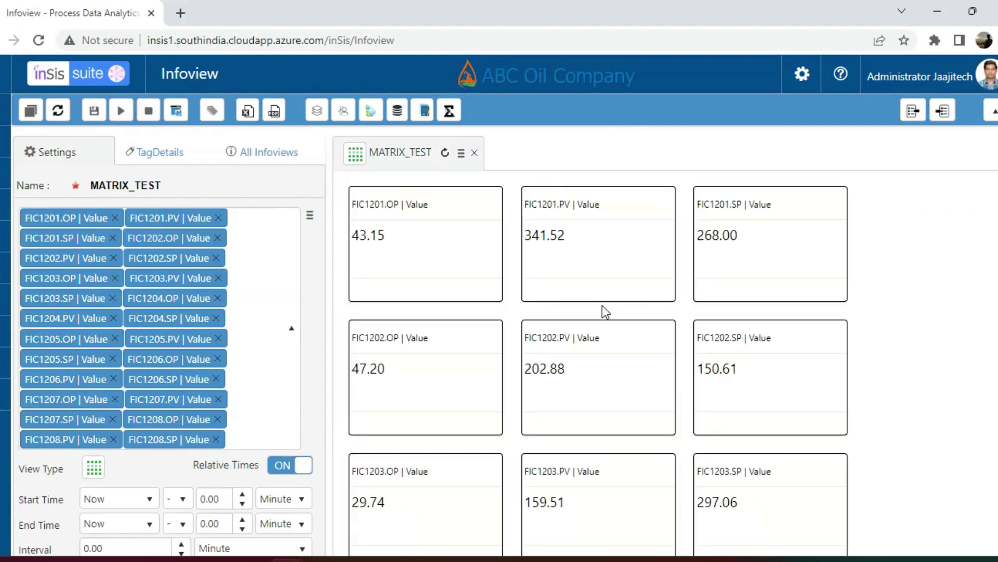
Step: Turn Matrix View on in the additional display options
{"action": "scroll", "coordinate": [602, 305], "scroll_direction": "down", "scroll_amount": 3}
{"action": "left_click", "coordinate": [298, 451]}
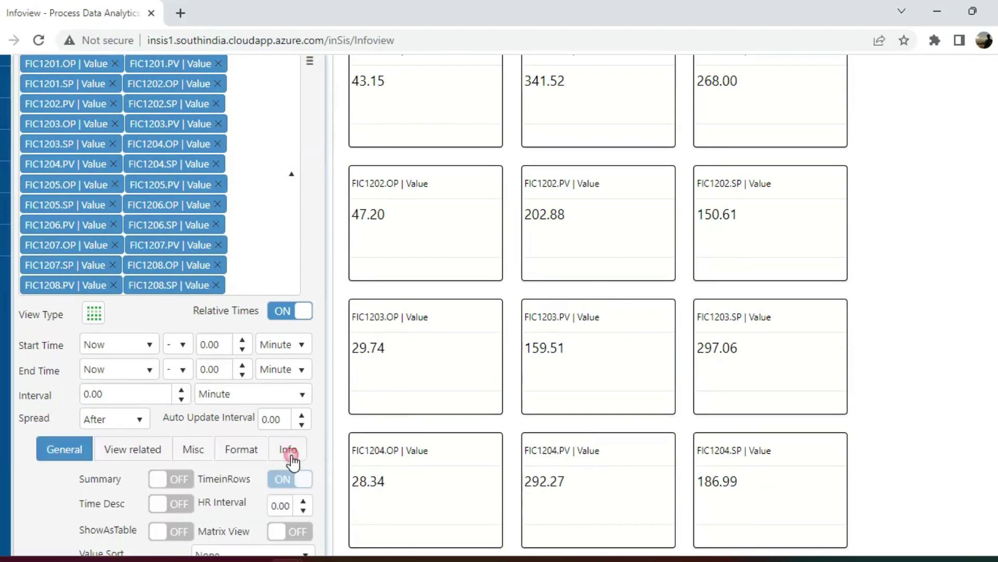
{"action": "scroll", "coordinate": [294, 498], "scroll_direction": "down", "scroll_amount": 3}
{"action": "left_click", "coordinate": [317, 377]}
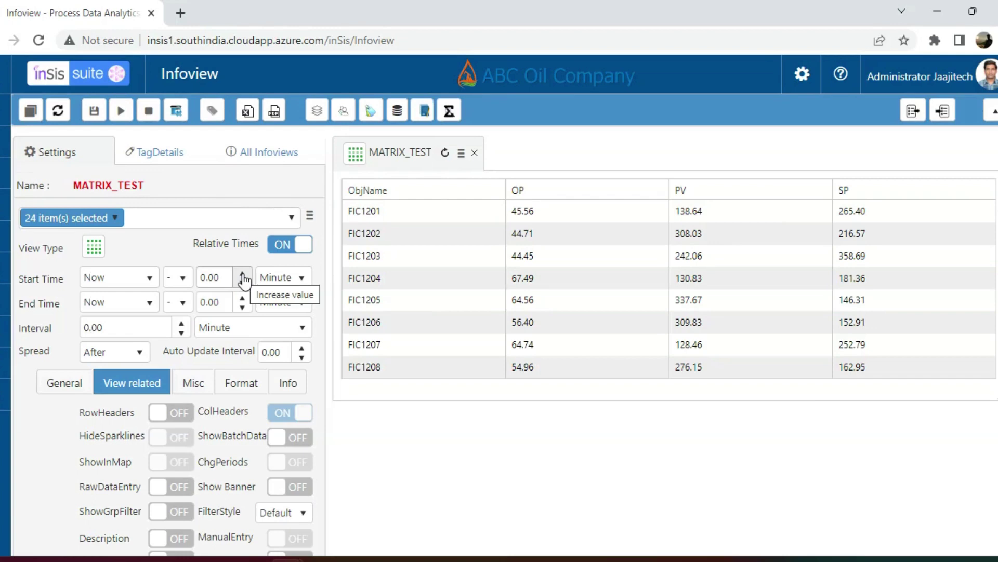
Step: Set the start offset to 2 minutes and the interval to 1 minute, then rerun the infoview
{"action": "left_click", "coordinate": [242, 274]}
{"action": "left_click", "coordinate": [243, 275]}
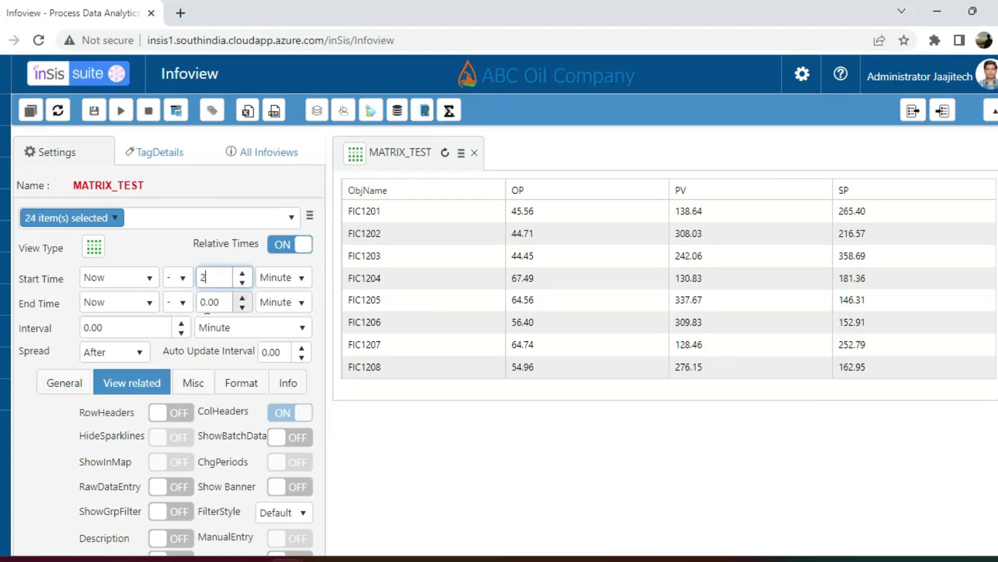
{"action": "left_click", "coordinate": [182, 325]}
{"action": "left_click", "coordinate": [181, 325]}
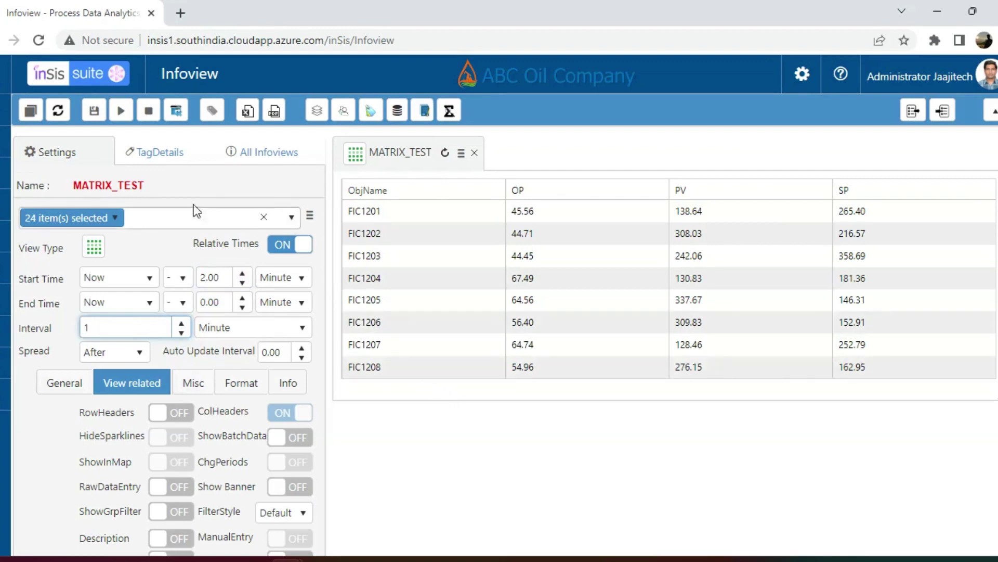
{"action": "left_click", "coordinate": [121, 111]}
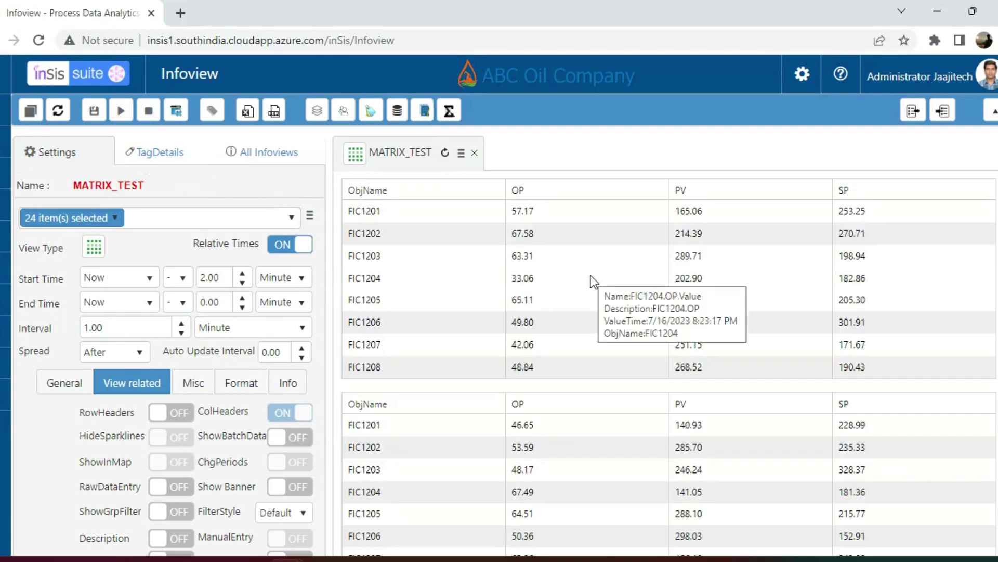
{"action": "scroll", "coordinate": [594, 281], "scroll_direction": "down", "scroll_amount": 1}
{"action": "scroll", "coordinate": [591, 276], "scroll_direction": "down", "scroll_amount": 5}
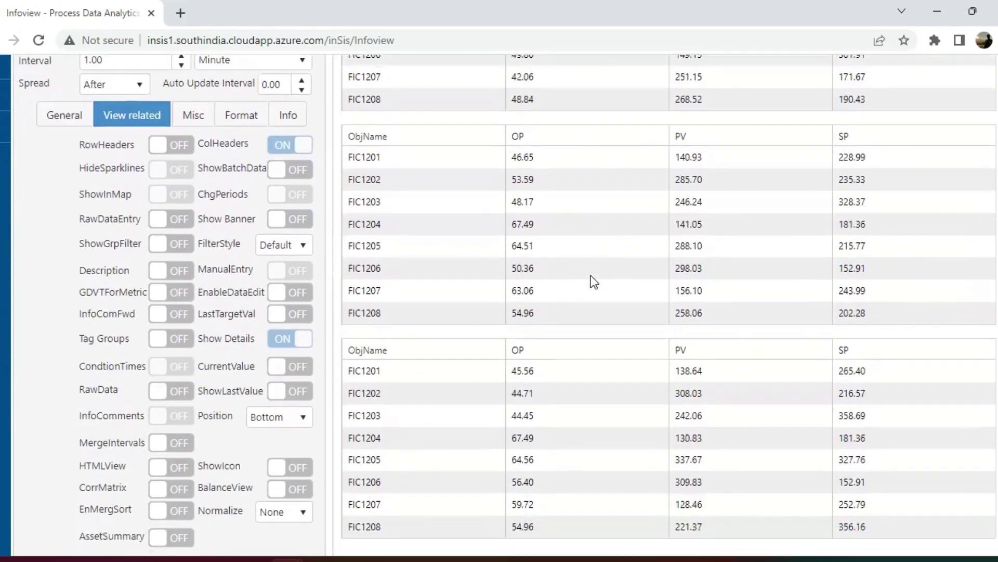
{"action": "scroll", "coordinate": [590, 276], "scroll_direction": "up", "scroll_amount": 6}
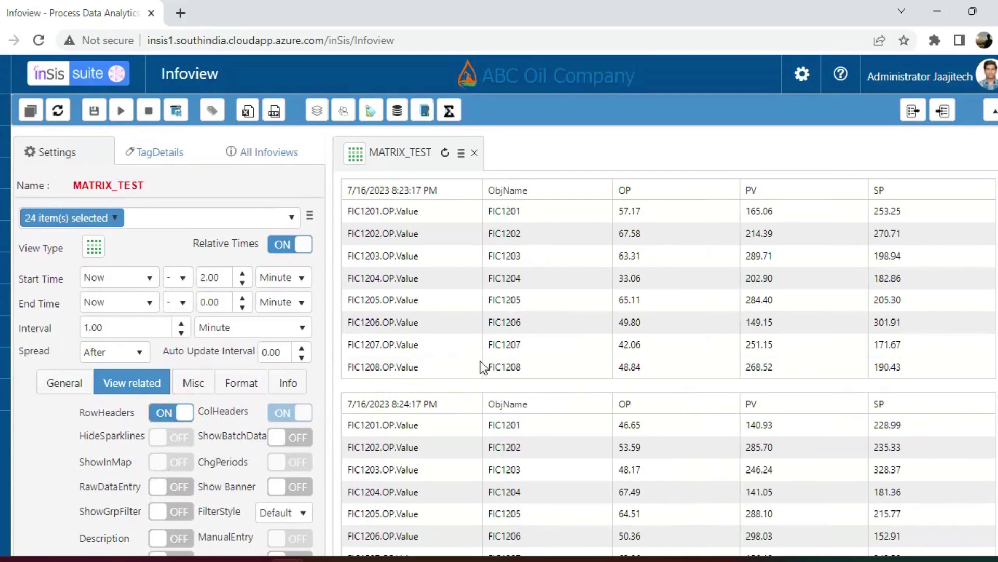
Step: Scroll through the matrix grids to check the timestamp and tag-name row headers
{"action": "scroll", "coordinate": [500, 333], "scroll_direction": "down", "scroll_amount": 3}
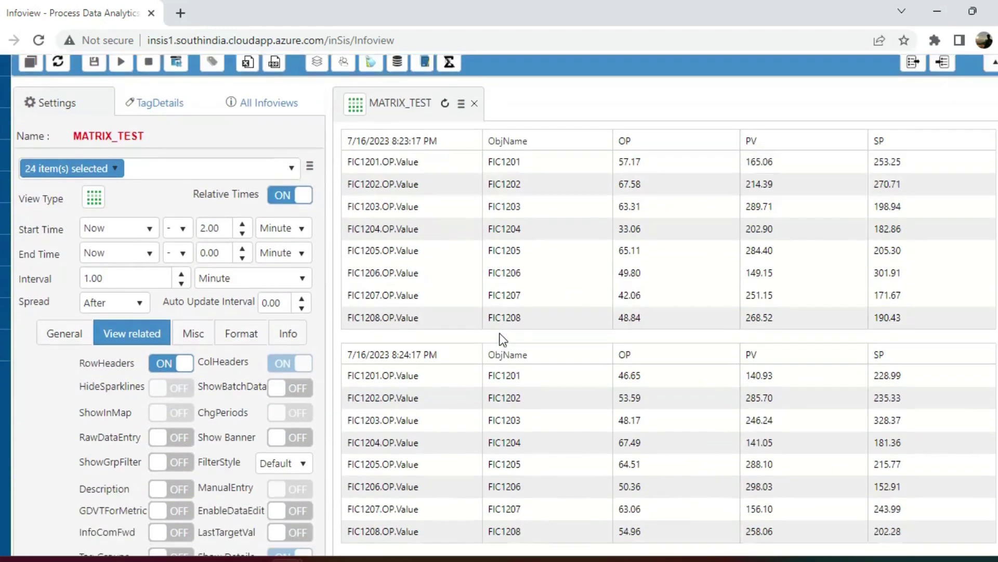
{"action": "scroll", "coordinate": [501, 333], "scroll_direction": "down", "scroll_amount": 3}
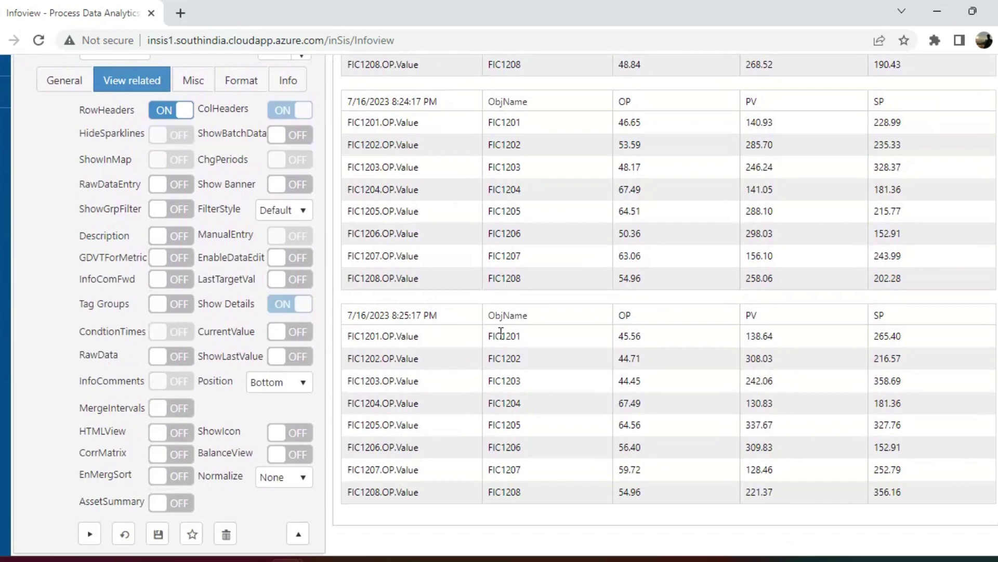
{"action": "scroll", "coordinate": [501, 332], "scroll_direction": "up", "scroll_amount": 1}
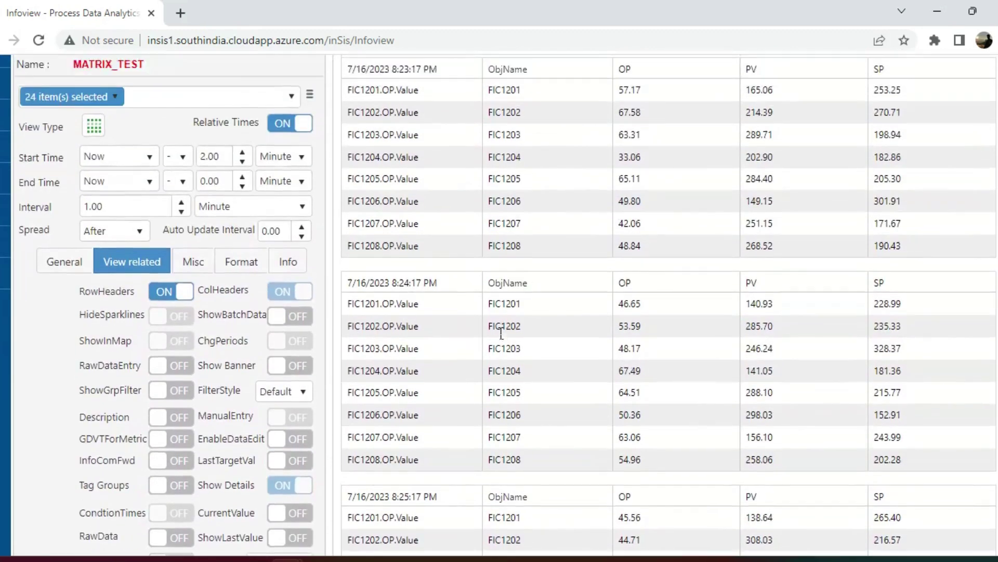
{"action": "scroll", "coordinate": [501, 333], "scroll_direction": "up", "scroll_amount": 3}
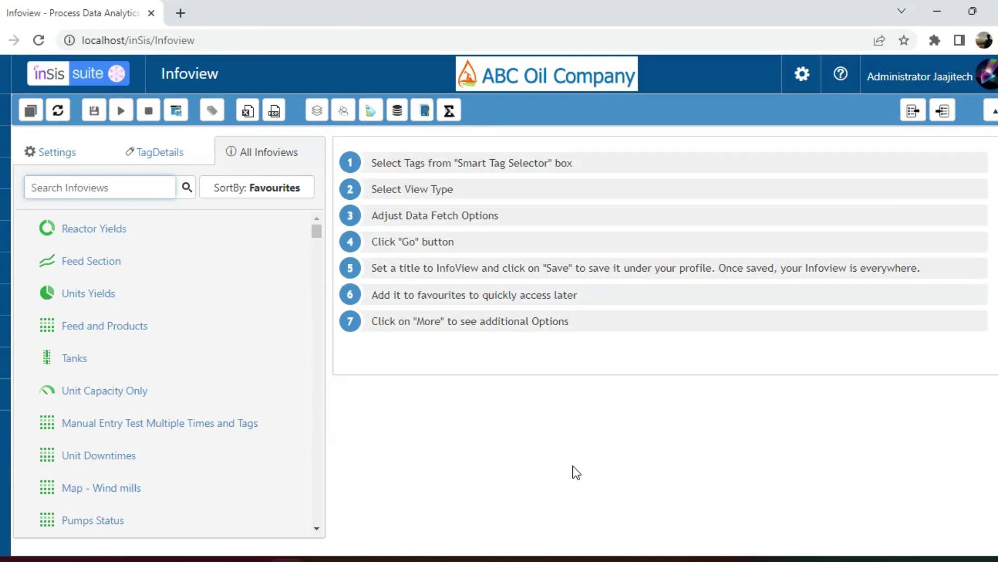
Step: Search the infoviews for 'energy' and open the Energy Matrix infoview
{"action": "type", "text": "energy"}
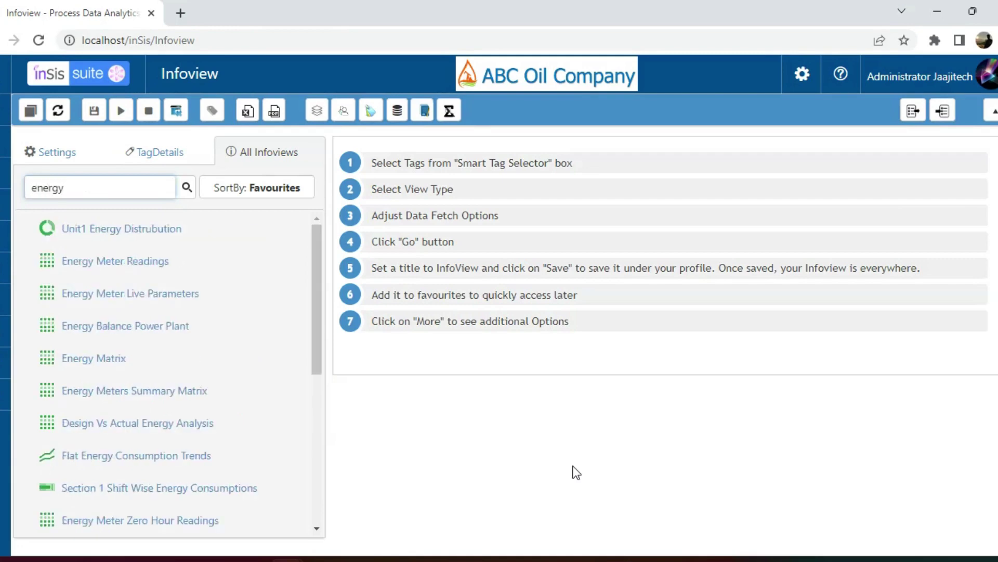
{"action": "left_click", "coordinate": [83, 363]}
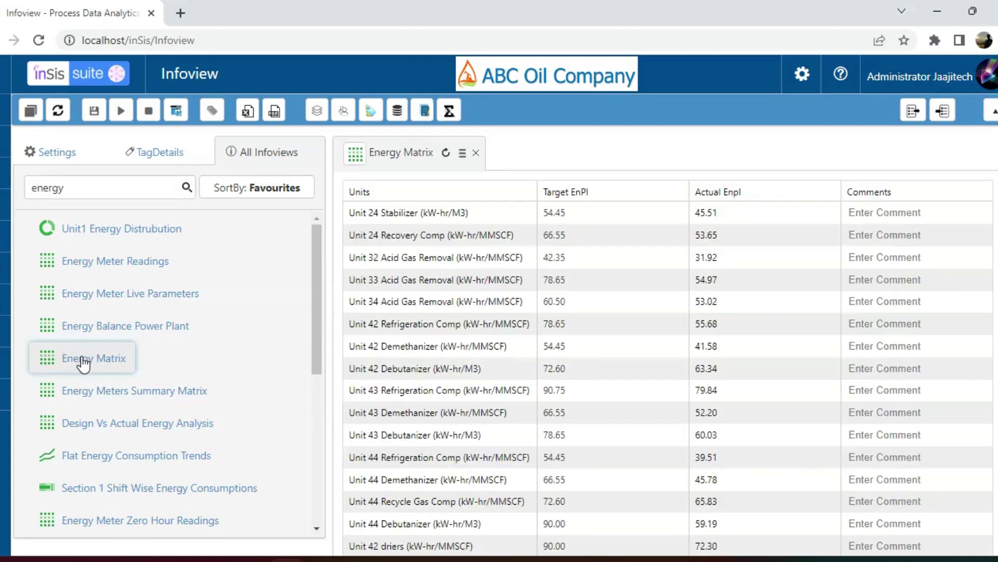
{"action": "mouse_move", "coordinate": [529, 381]}
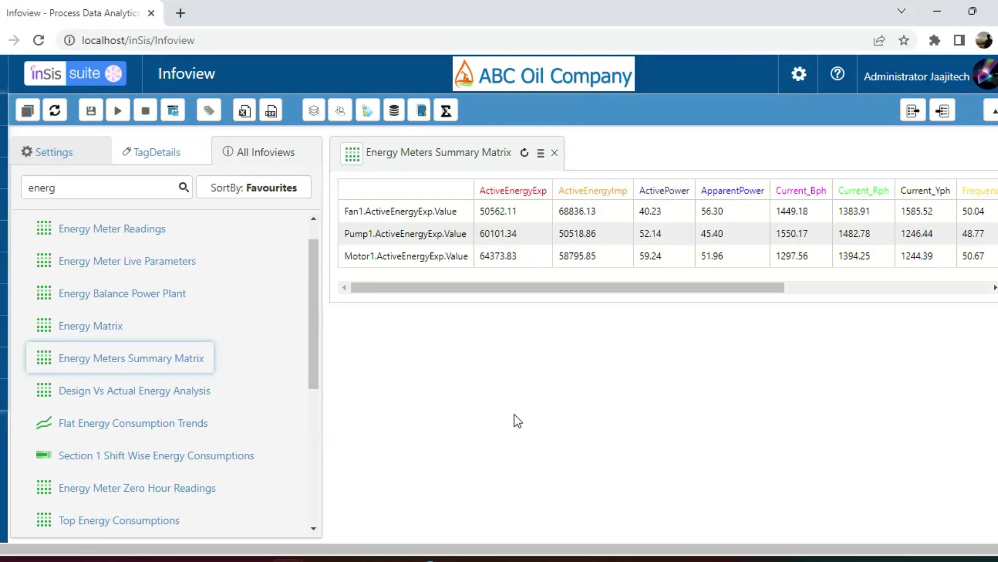
{"action": "left_click_drag", "start_coordinate": [635, 288], "coordinate": [963, 286]}
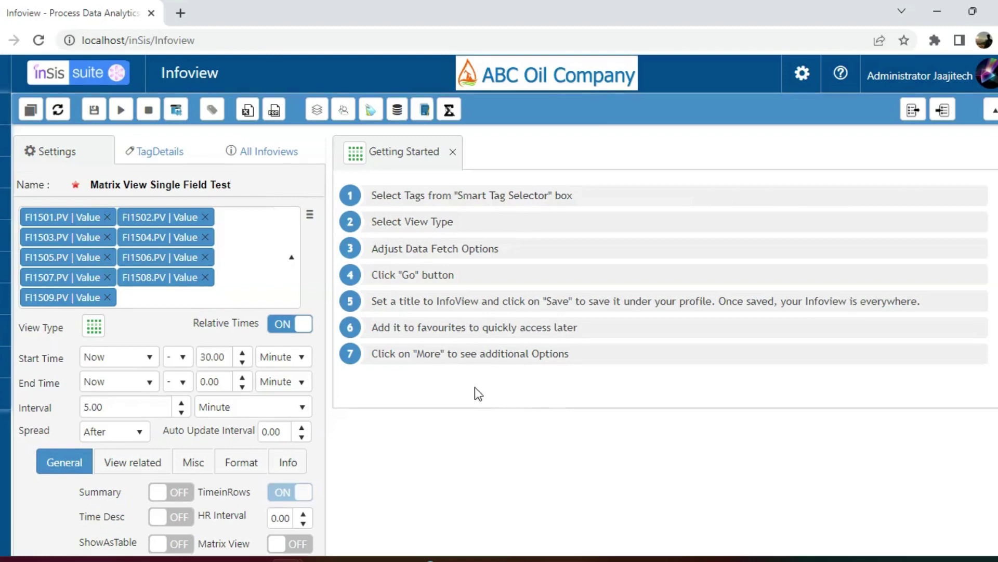
Step: Set the start time offset to 00 and the interval to 0, and turn Matrix View on
{"action": "scroll", "coordinate": [475, 387], "scroll_direction": "down", "scroll_amount": 2}
{"action": "double_click", "coordinate": [206, 279]}
{"action": "type", "text": "00"}
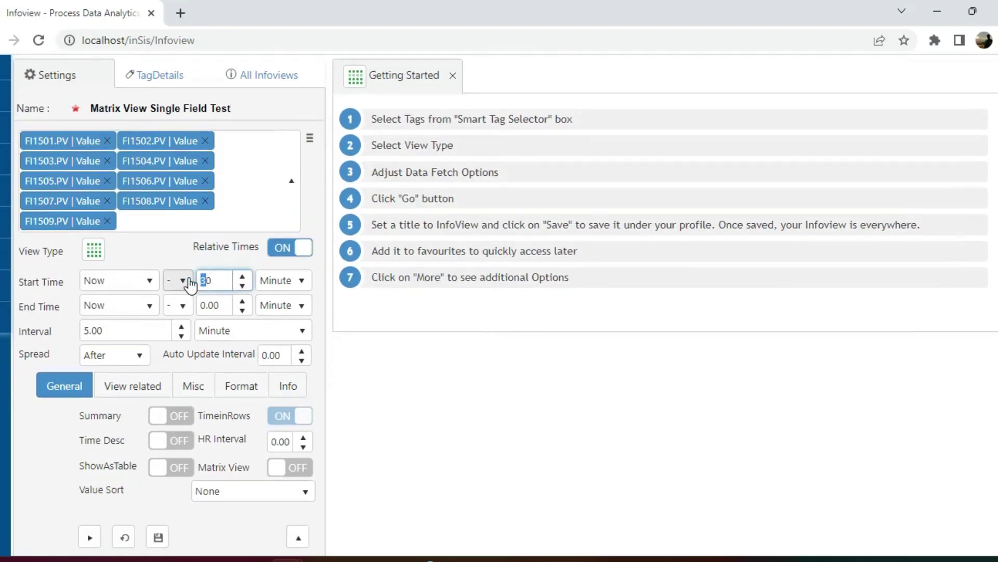
{"action": "left_click", "coordinate": [180, 336]}
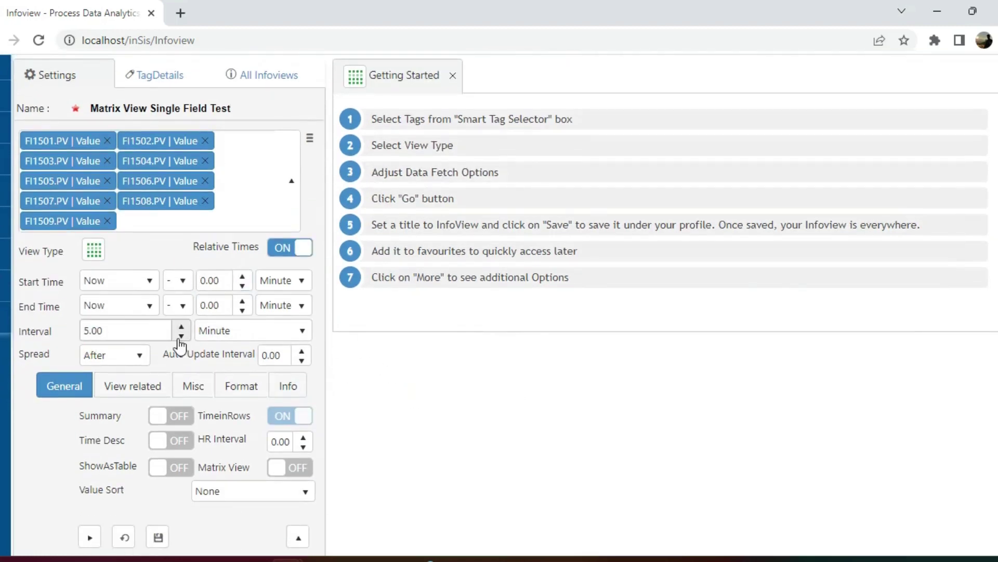
{"action": "left_click", "coordinate": [303, 467]}
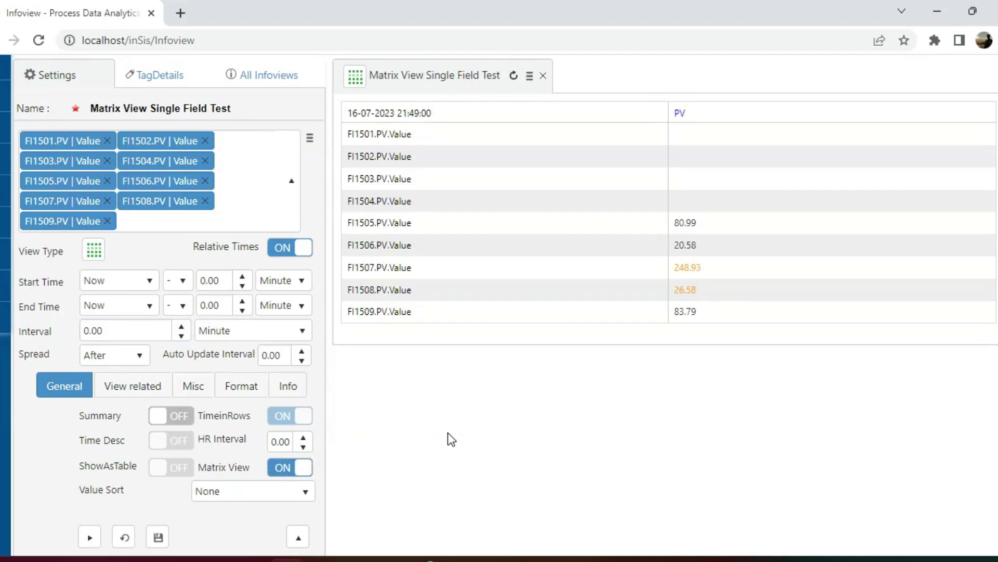
{"action": "scroll", "coordinate": [448, 433], "scroll_direction": "up", "scroll_amount": 2}
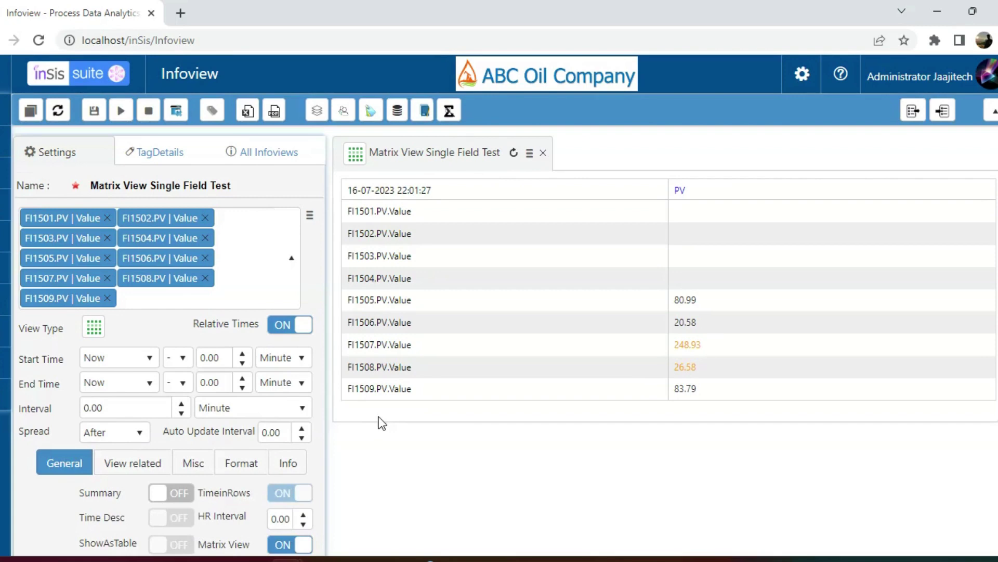
Step: Raise TagsPerRow to 3 in the Format options and rerun the infoview
{"action": "left_click", "coordinate": [237, 464]}
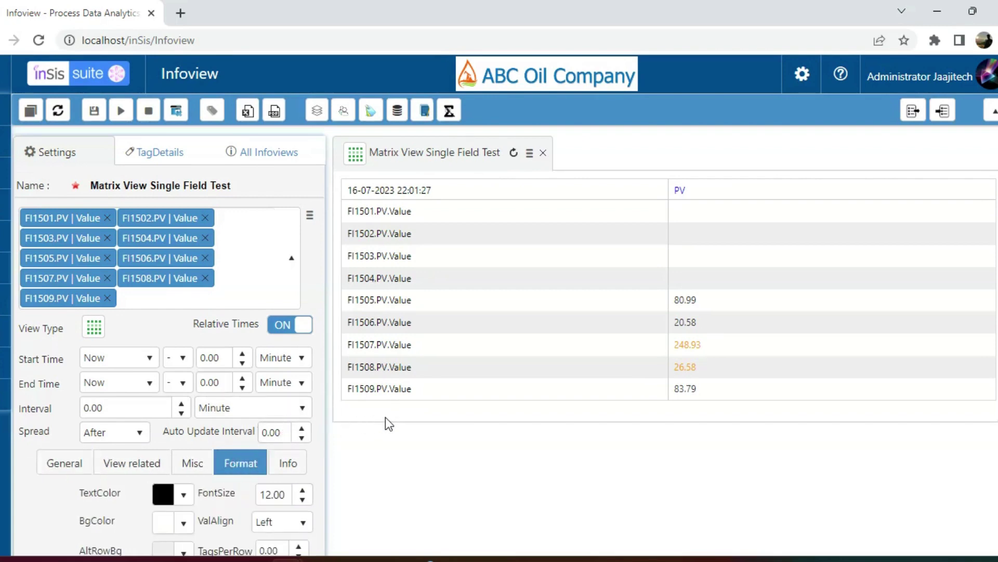
{"action": "scroll", "coordinate": [385, 417], "scroll_direction": "down", "scroll_amount": 1}
{"action": "left_click", "coordinate": [301, 472]}
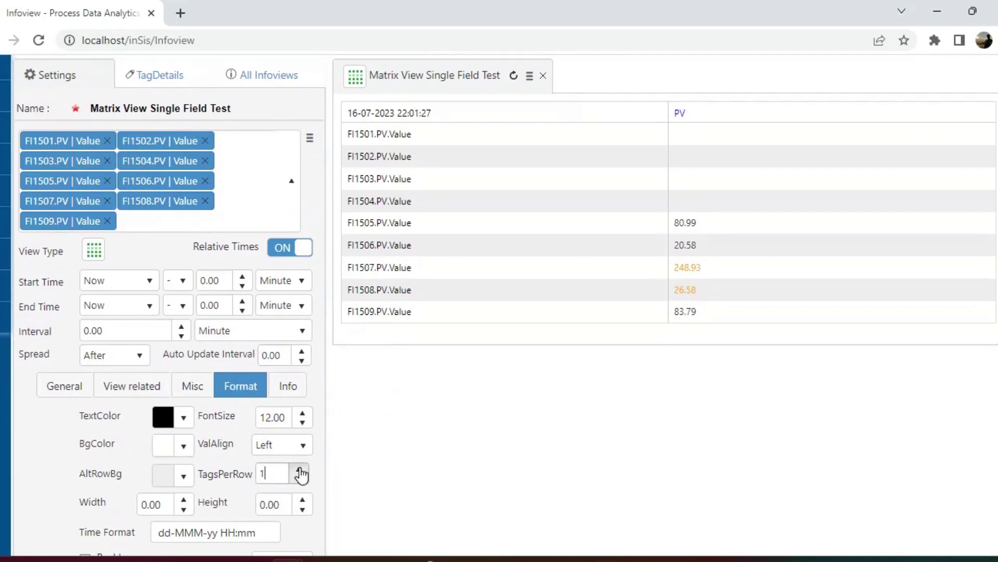
{"action": "left_click", "coordinate": [300, 470]}
{"action": "left_click", "coordinate": [300, 470]}
{"action": "scroll", "coordinate": [387, 438], "scroll_direction": "up", "scroll_amount": 1}
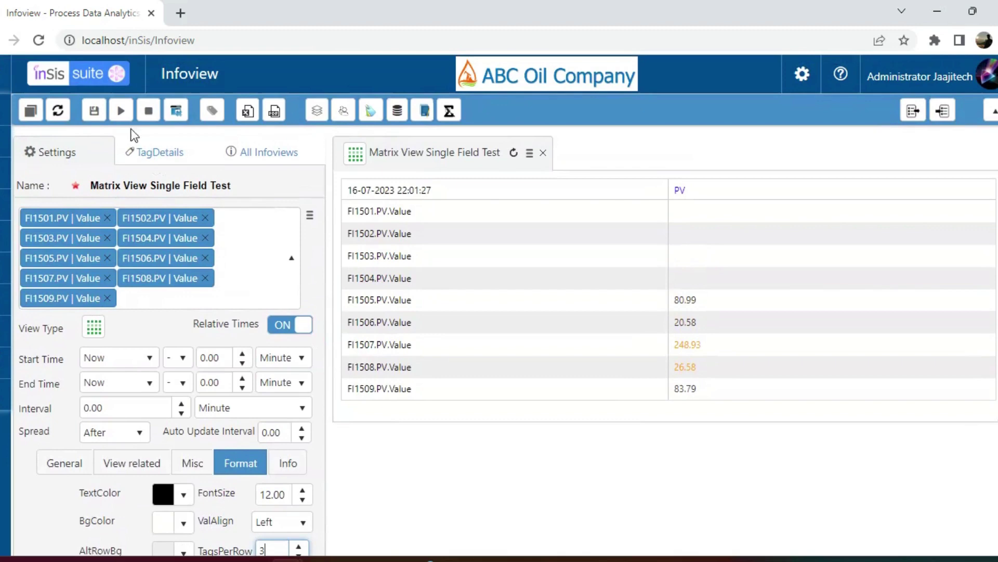
{"action": "left_click", "coordinate": [120, 110]}
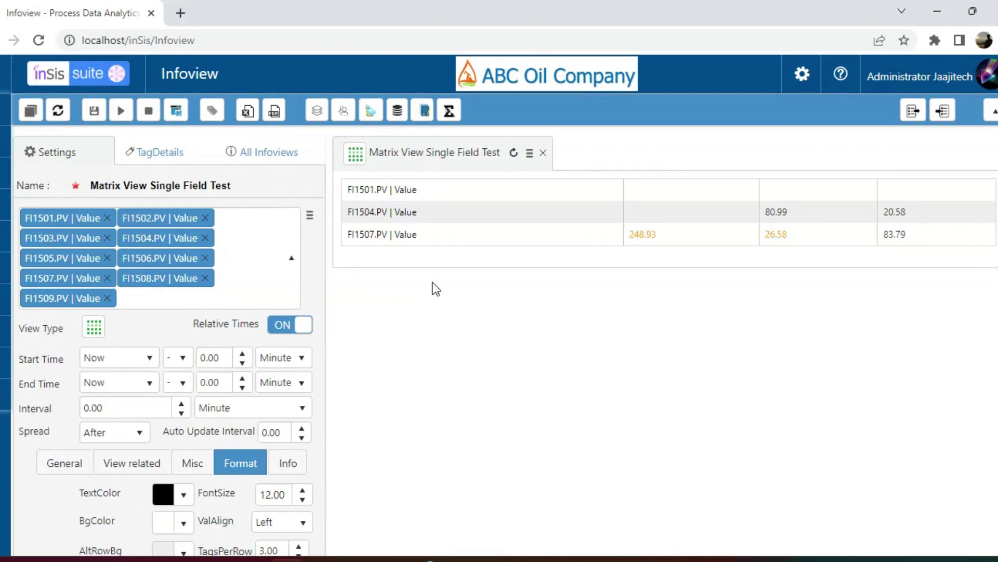
Step: In TagDetails, change the column name of FI1501–FI1503 from PV to COL1
{"action": "left_click", "coordinate": [175, 158]}
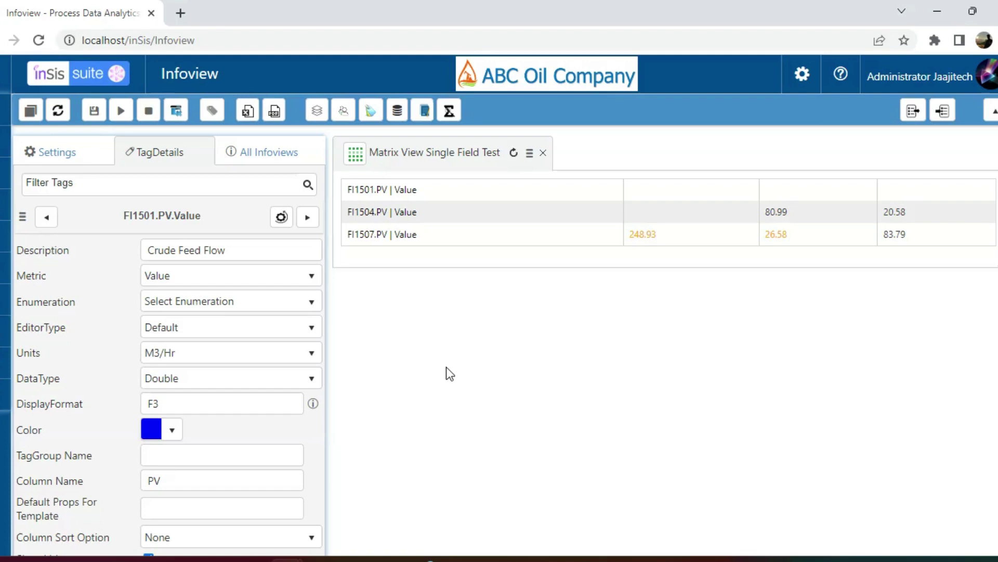
{"action": "left_click", "coordinate": [21, 216]}
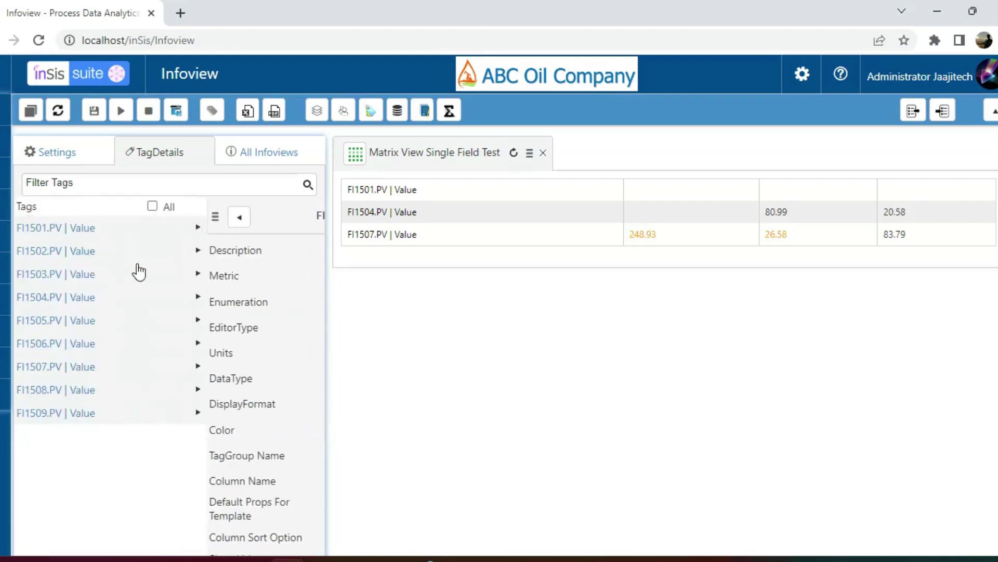
{"action": "left_click_drag", "start_coordinate": [120, 229], "coordinate": [100, 283]}
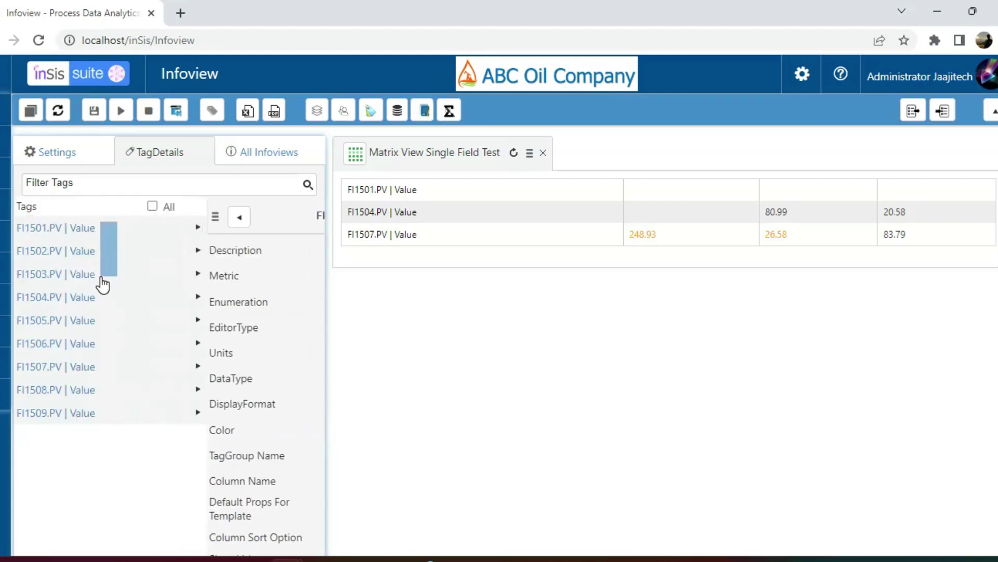
{"action": "scroll", "coordinate": [180, 416], "scroll_direction": "down", "scroll_amount": 3}
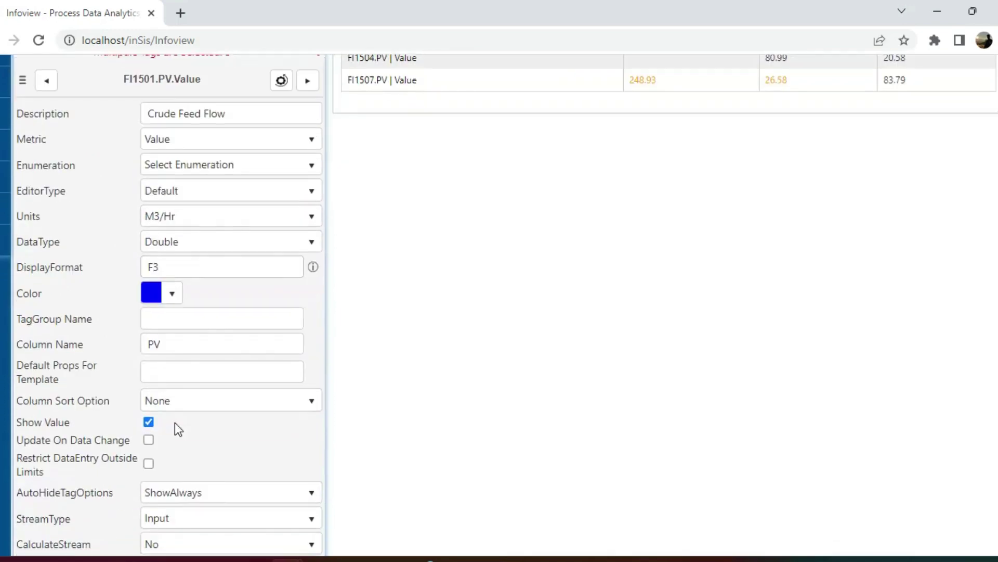
{"action": "left_click", "coordinate": [170, 343]}
{"action": "double_click", "coordinate": [170, 343]}
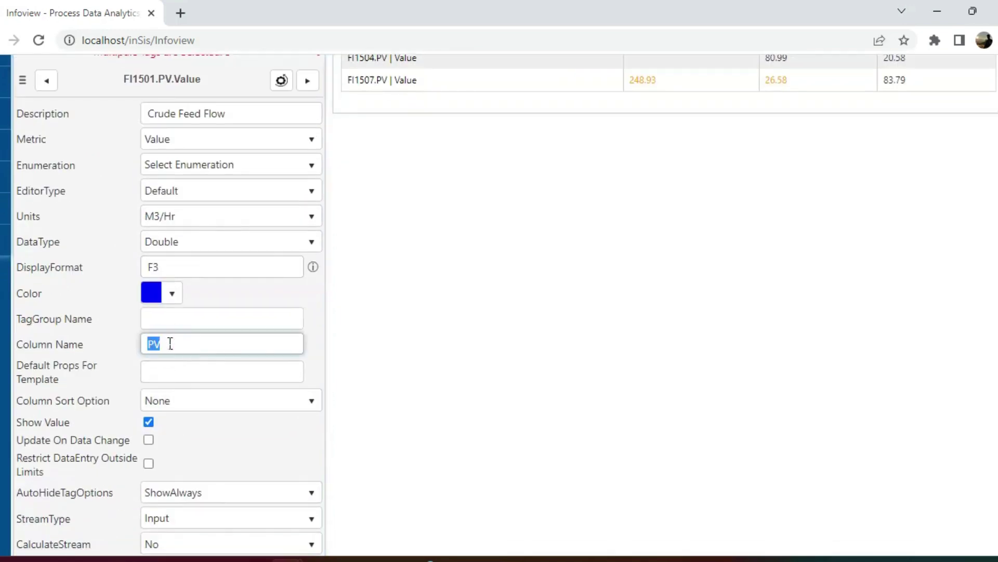
{"action": "type", "text": "COL1"}
Step: Change the column name of FI1504–FI1506 from PV to COL2
{"action": "scroll", "coordinate": [174, 343], "scroll_direction": "up", "scroll_amount": 3}
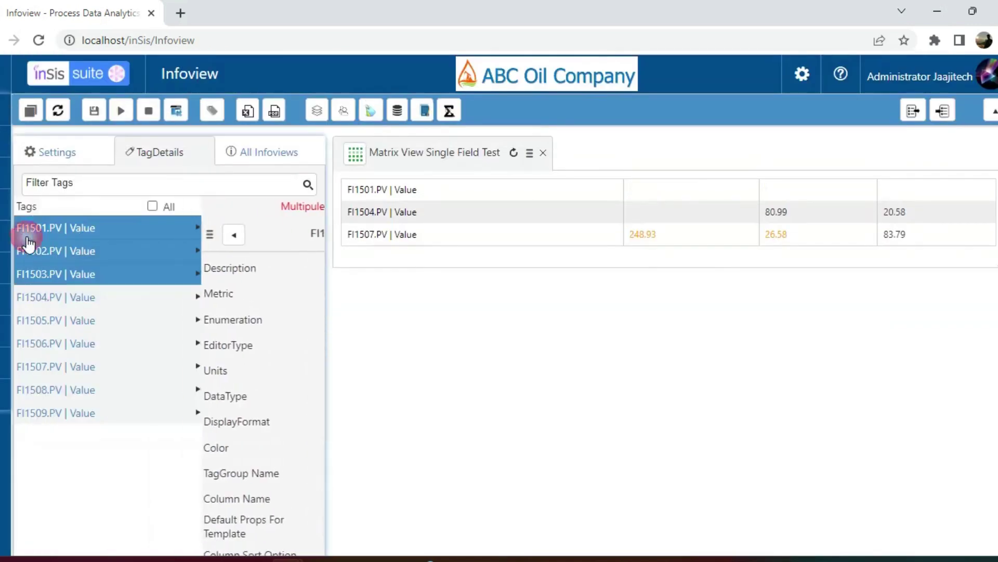
{"action": "left_click", "coordinate": [23, 234]}
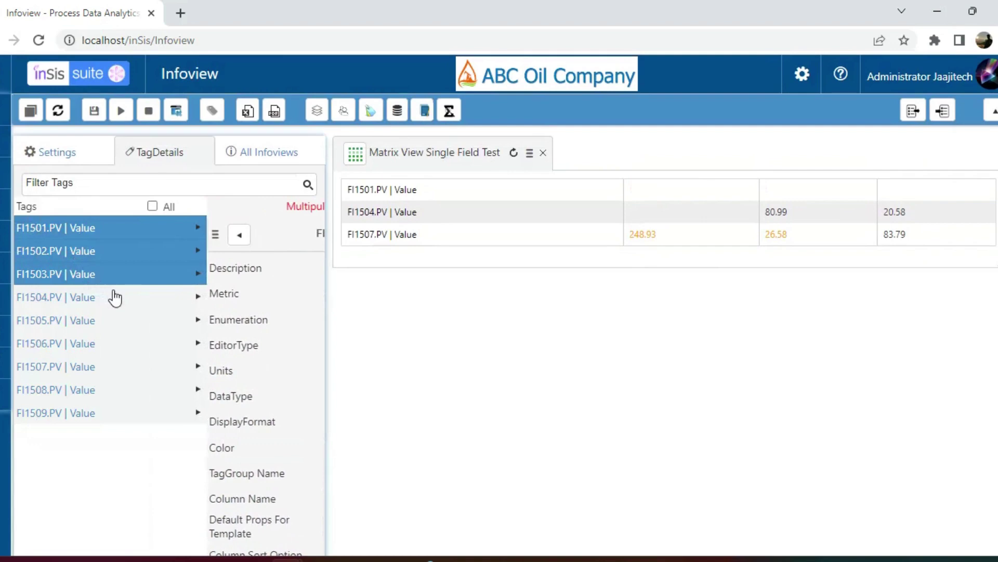
{"action": "left_click_drag", "start_coordinate": [102, 296], "coordinate": [105, 351]}
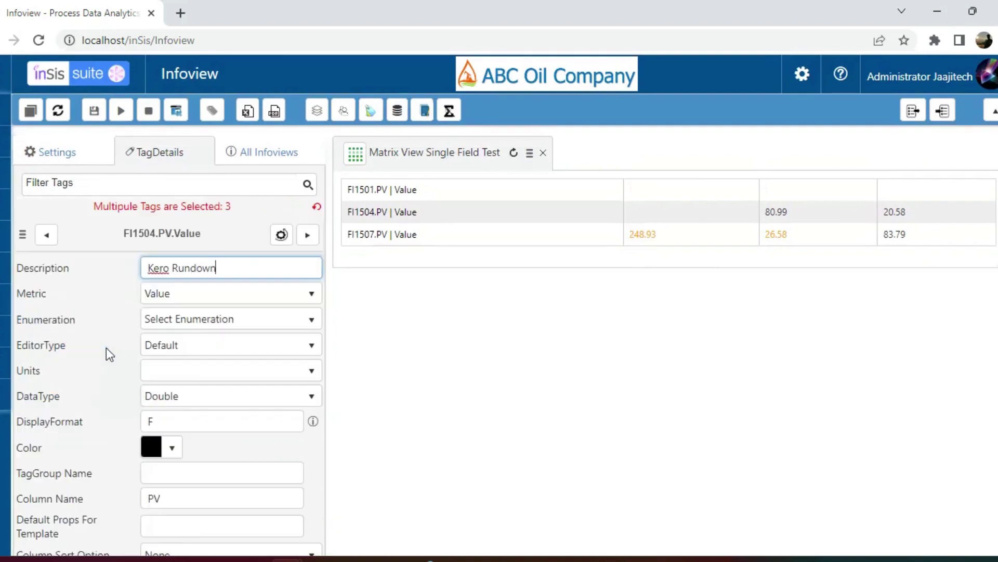
{"action": "scroll", "coordinate": [182, 364], "scroll_direction": "down", "scroll_amount": 3}
{"action": "double_click", "coordinate": [172, 348]}
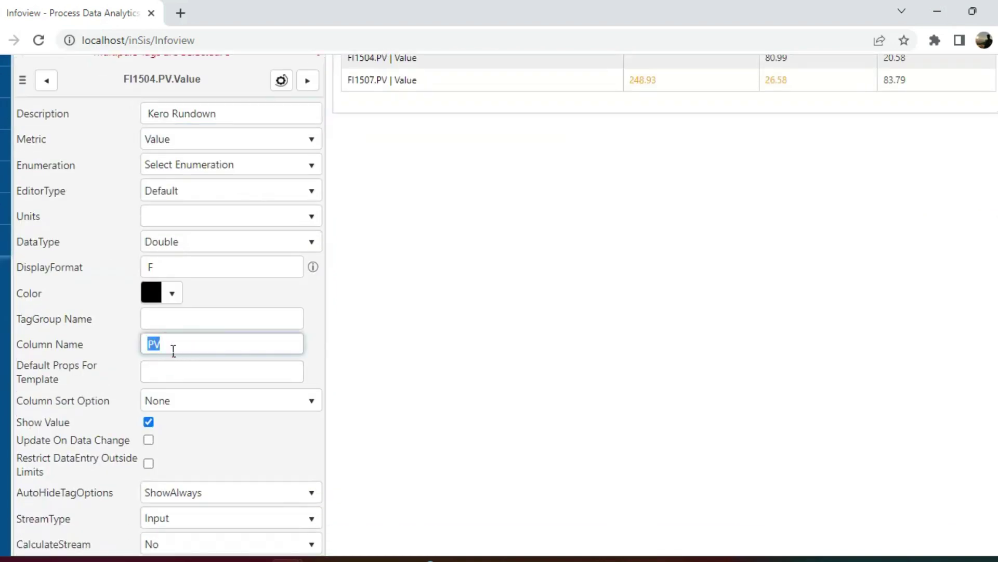
{"action": "key", "text": "BackSpace"}
{"action": "type", "text": "COL2"}
Step: Change the column name of FI1507–FI1509 from PV to COL3 and confirm
{"action": "scroll", "coordinate": [174, 351], "scroll_direction": "up", "scroll_amount": 3}
{"action": "left_click", "coordinate": [22, 234]}
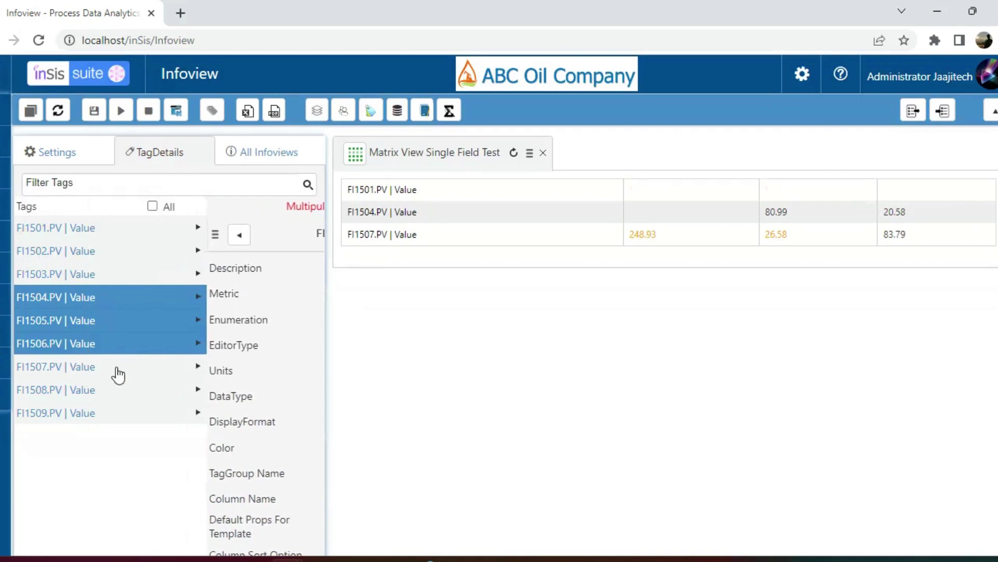
{"action": "left_click_drag", "start_coordinate": [105, 370], "coordinate": [100, 416]}
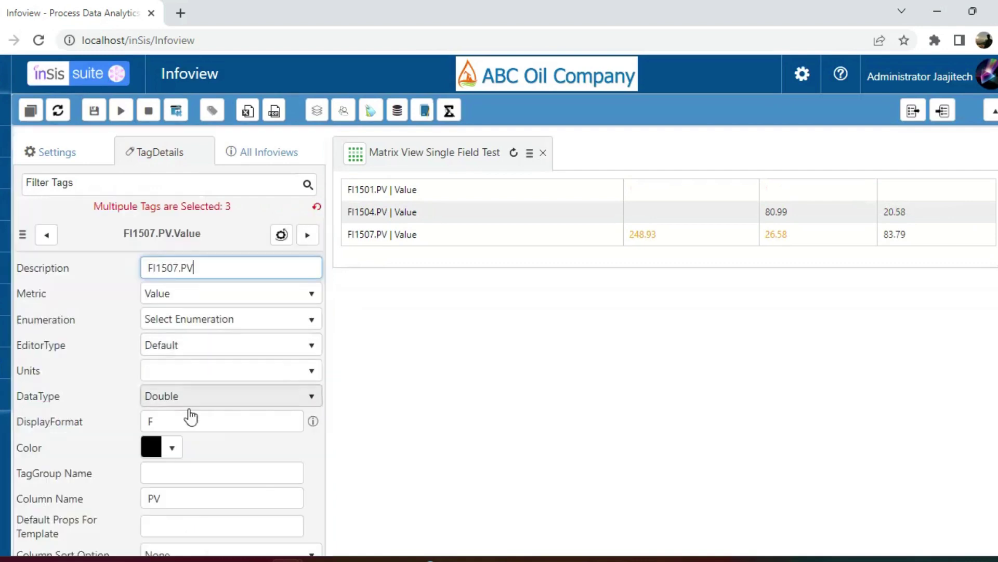
{"action": "double_click", "coordinate": [190, 497]}
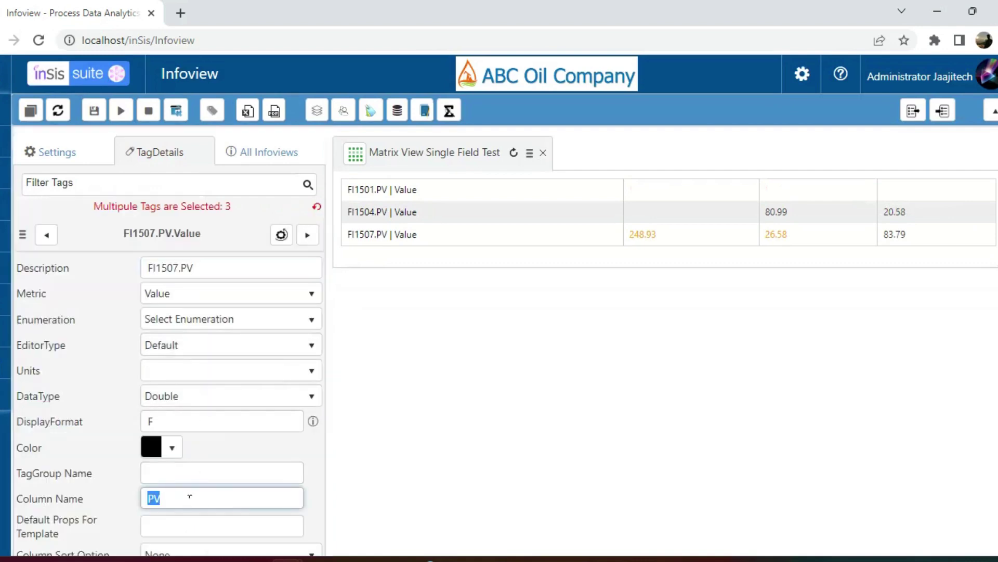
{"action": "type", "text": "c"}
{"action": "key", "text": "BackSpace"}
{"action": "type", "text": "COL3"}
{"action": "key", "text": "Return"}
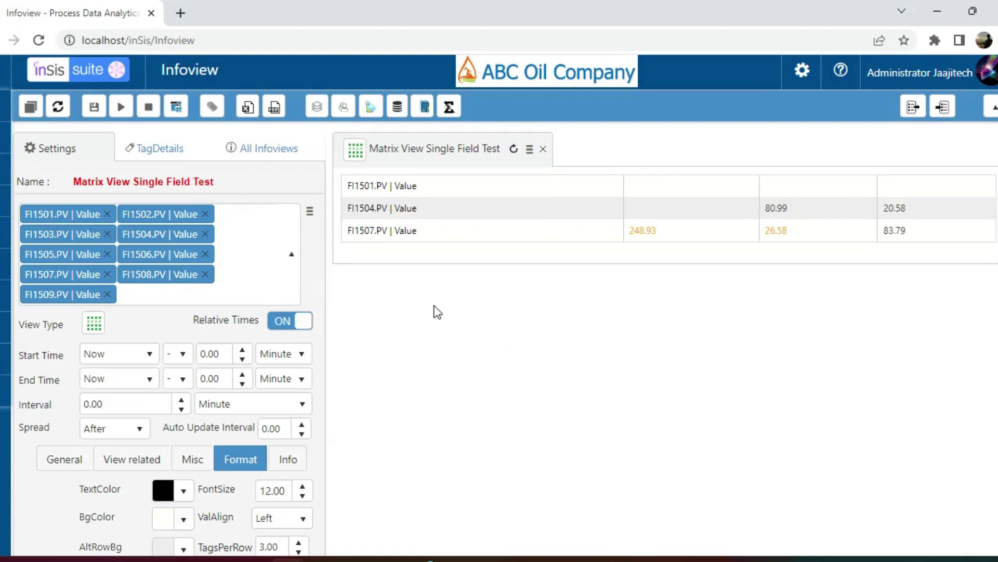
Step: Lower TagsPerRow back to 0, open the header options, and rerun the matrix
{"action": "scroll", "coordinate": [436, 311], "scroll_direction": "down", "scroll_amount": 2}
{"action": "left_click", "coordinate": [298, 475]}
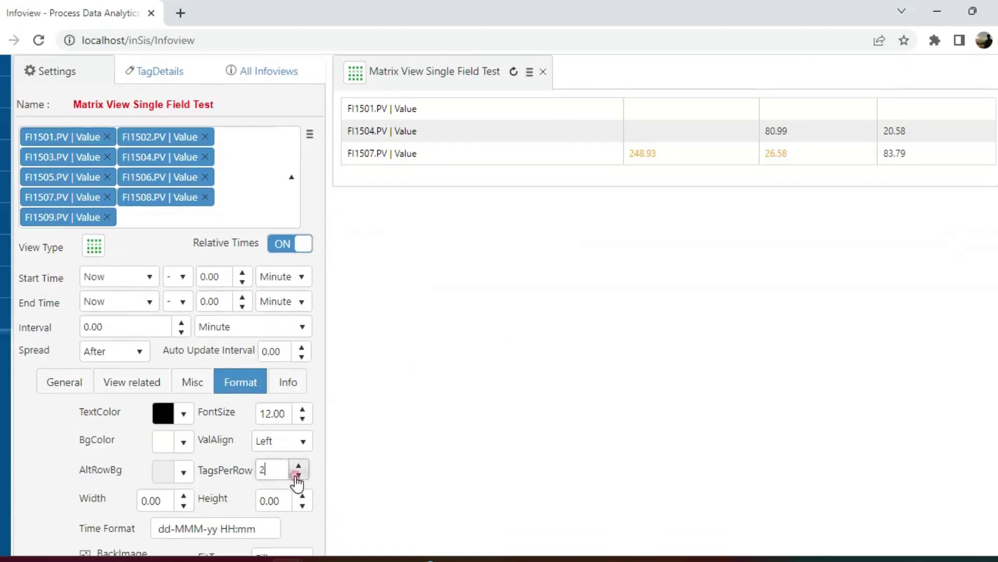
{"action": "left_click", "coordinate": [299, 475]}
{"action": "left_click", "coordinate": [298, 474]}
{"action": "scroll", "coordinate": [351, 335], "scroll_direction": "up", "scroll_amount": 2}
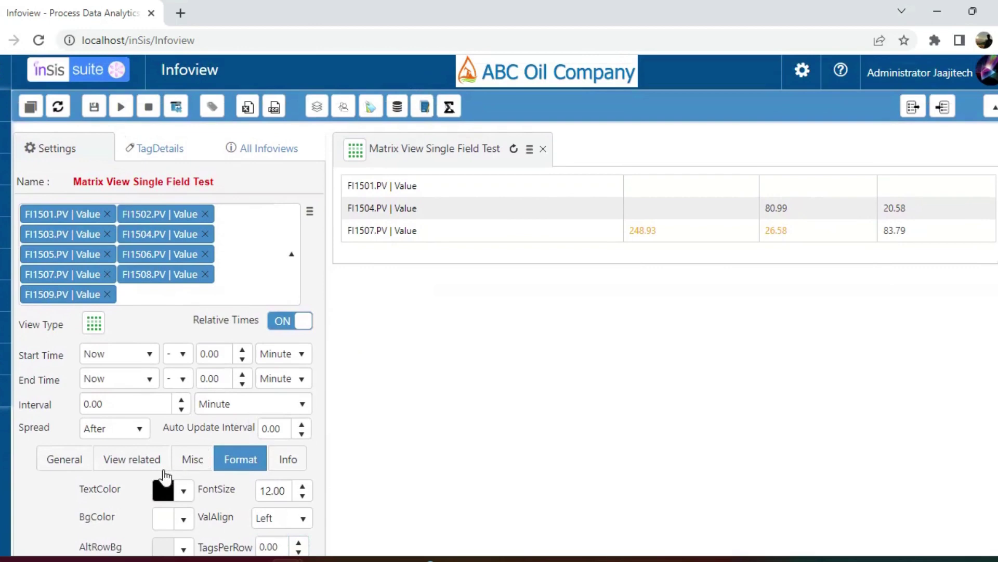
{"action": "left_click", "coordinate": [151, 457]}
{"action": "scroll", "coordinate": [241, 176], "scroll_direction": "up", "scroll_amount": 1}
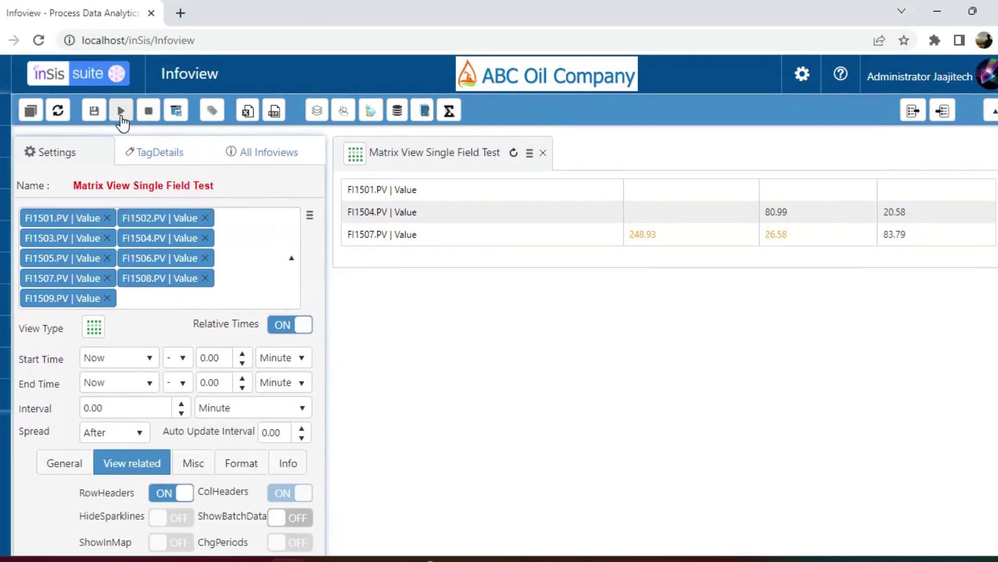
{"action": "left_click", "coordinate": [121, 111]}
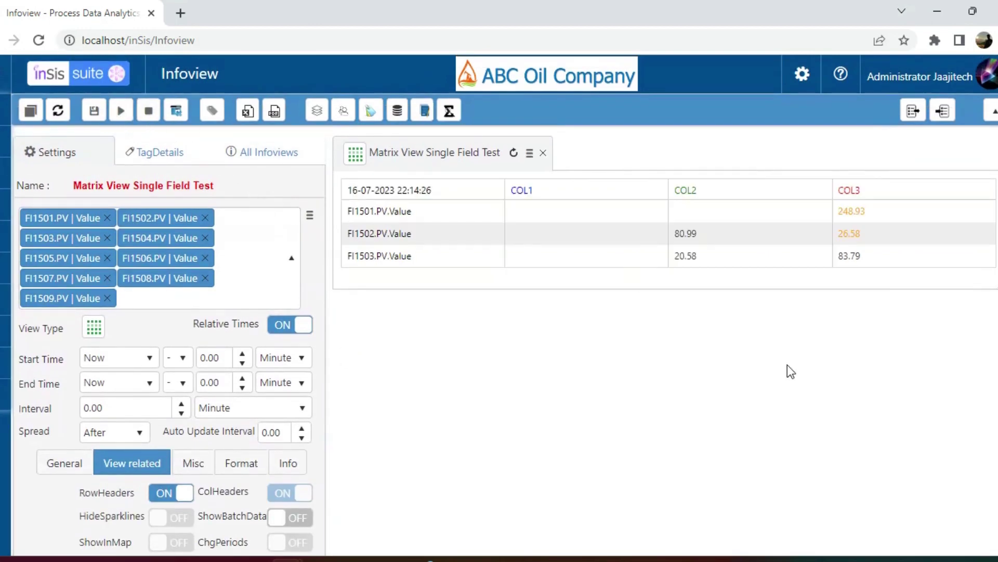